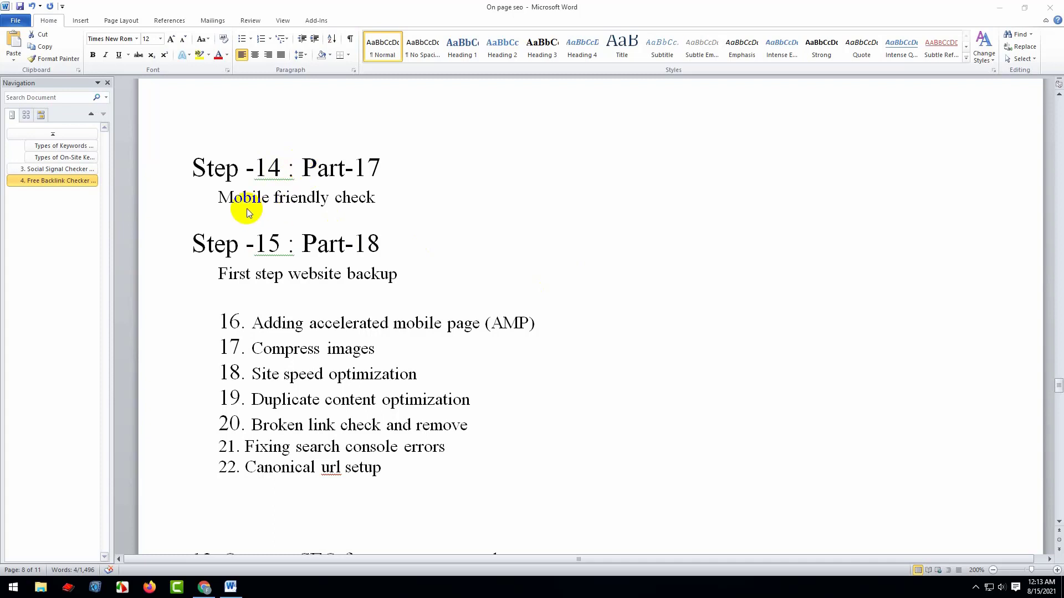
Review the on-page SEO outline from the Step 14 mobile friendly check through Step 15 website backup and items 16 to 18.
left_click(219, 198)
left_click(344, 201)
left_click_drag(382, 198, 236, 194)
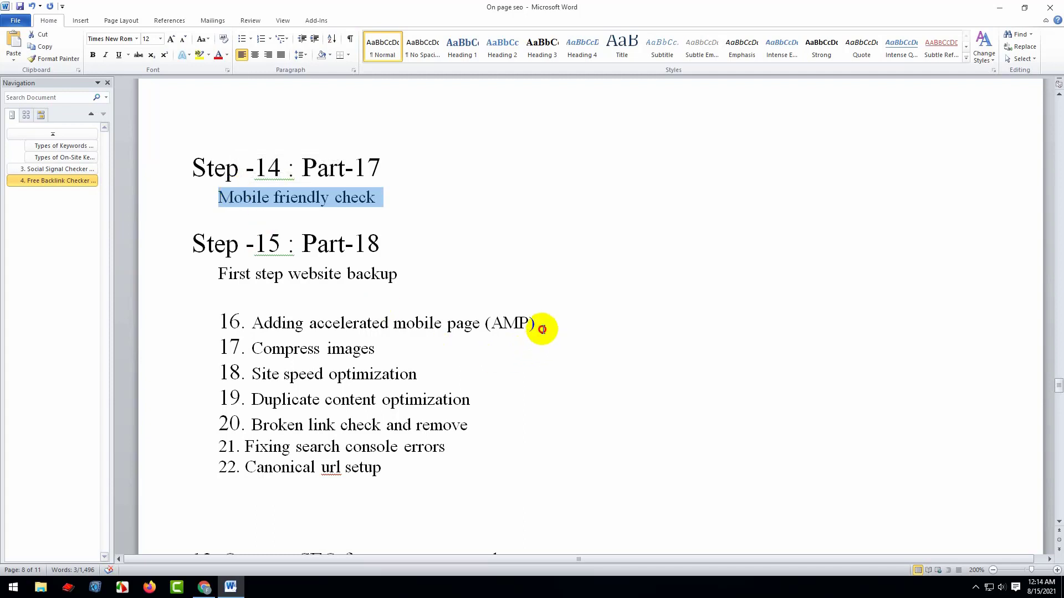
left_click_drag(540, 325, 460, 323)
left_click_drag(376, 349, 366, 349)
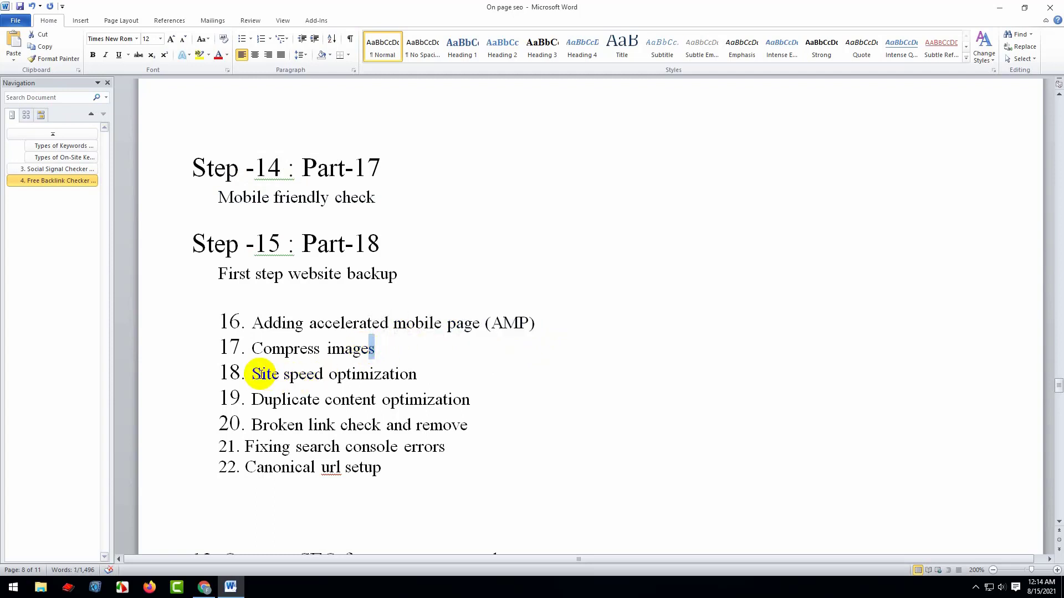
left_click_drag(254, 373, 222, 326)
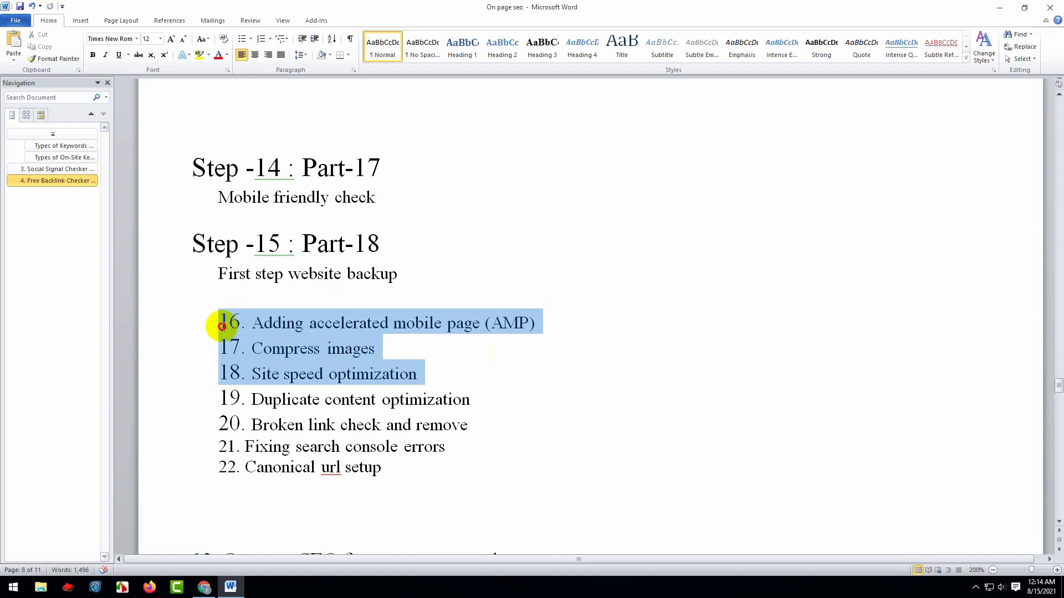
left_click_drag(421, 273, 299, 274)
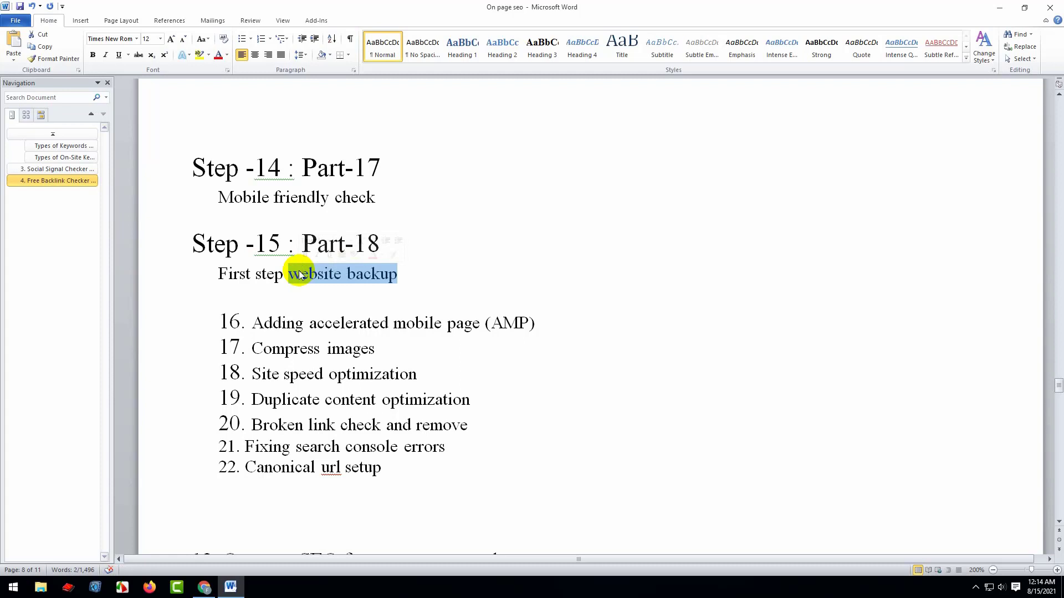
left_click_drag(218, 197, 307, 200)
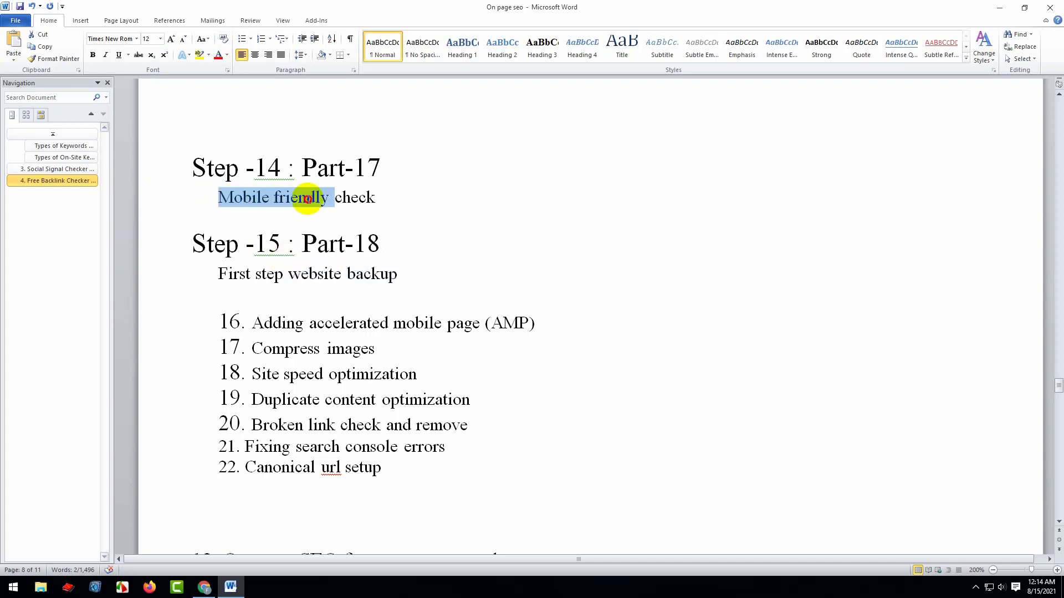
left_click(193, 242)
left_click_drag(192, 243, 394, 275)
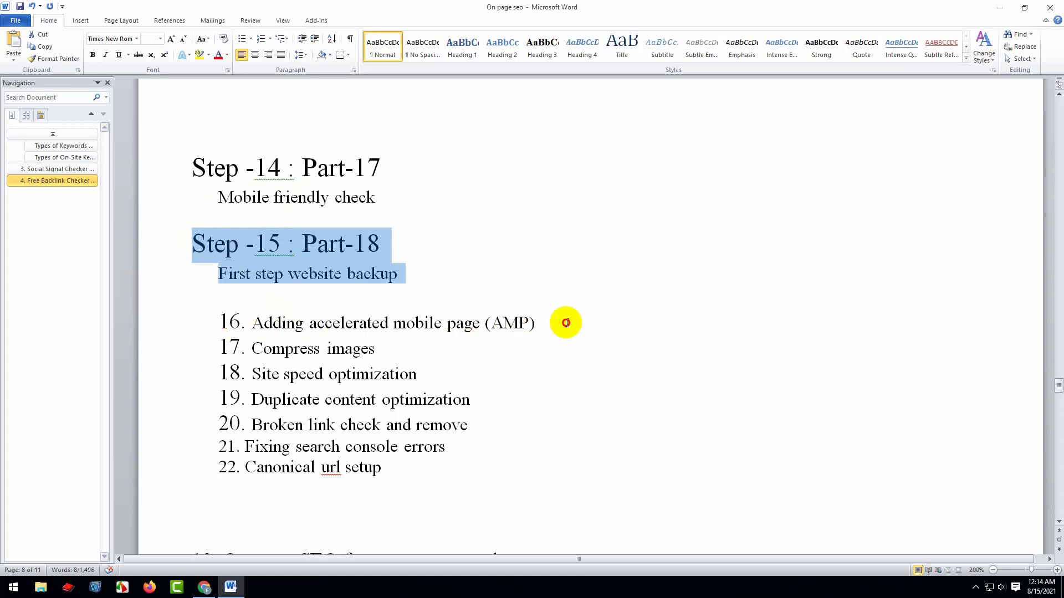
left_click_drag(565, 323, 252, 320)
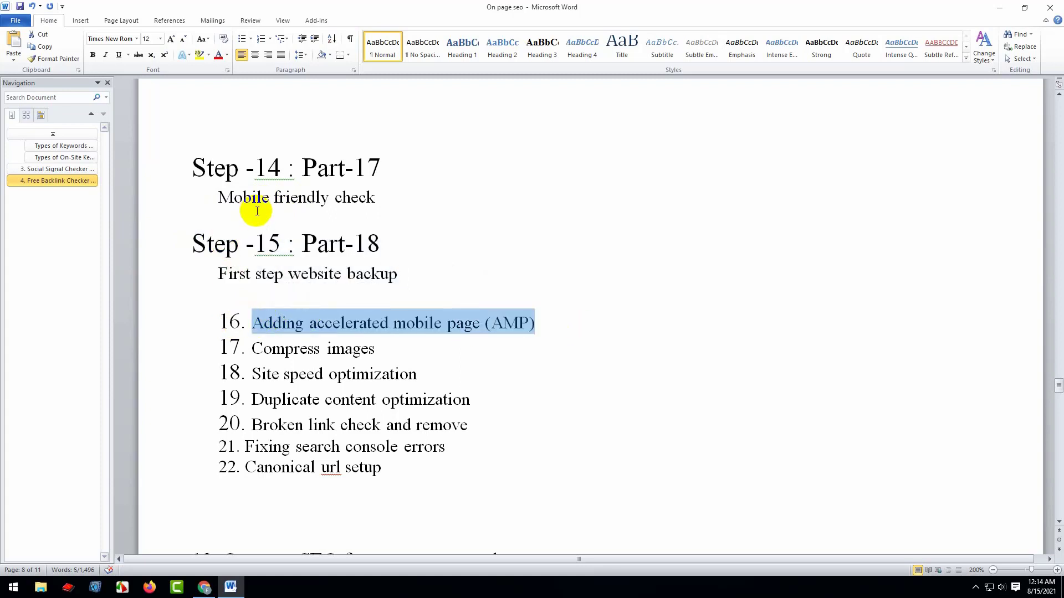
left_click_drag(226, 198, 311, 197)
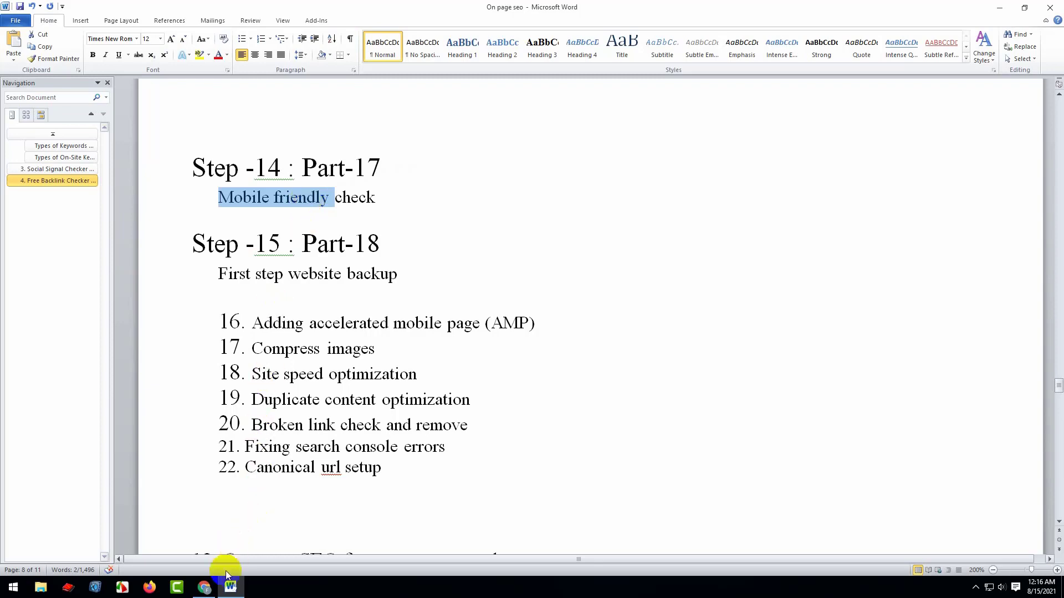
Switch to Chrome and search Google for "mobile friendly test" in the new tab.
left_click(204, 587)
left_click(149, 9)
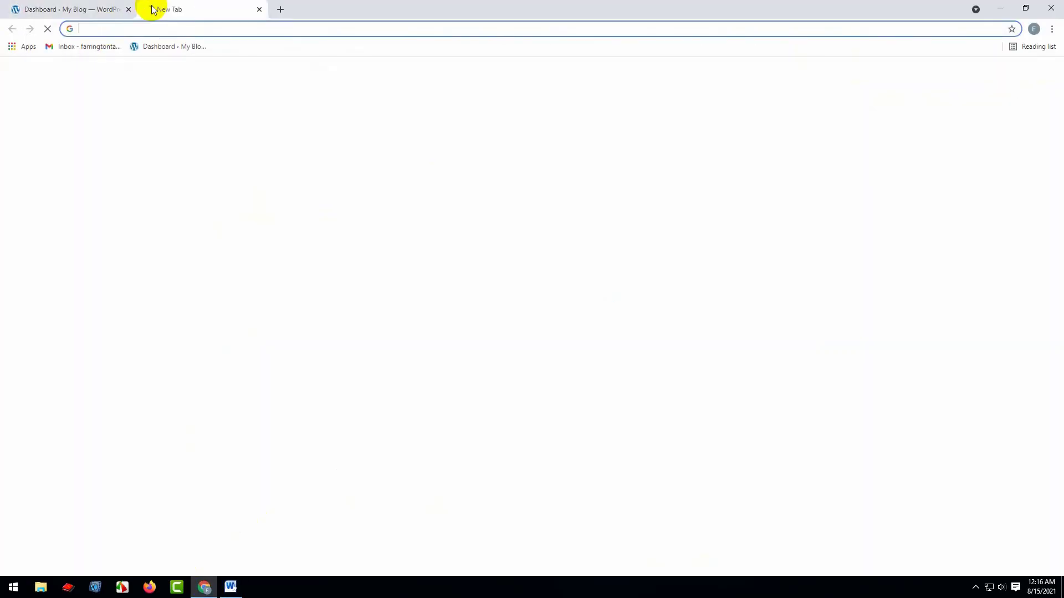
left_click(436, 236)
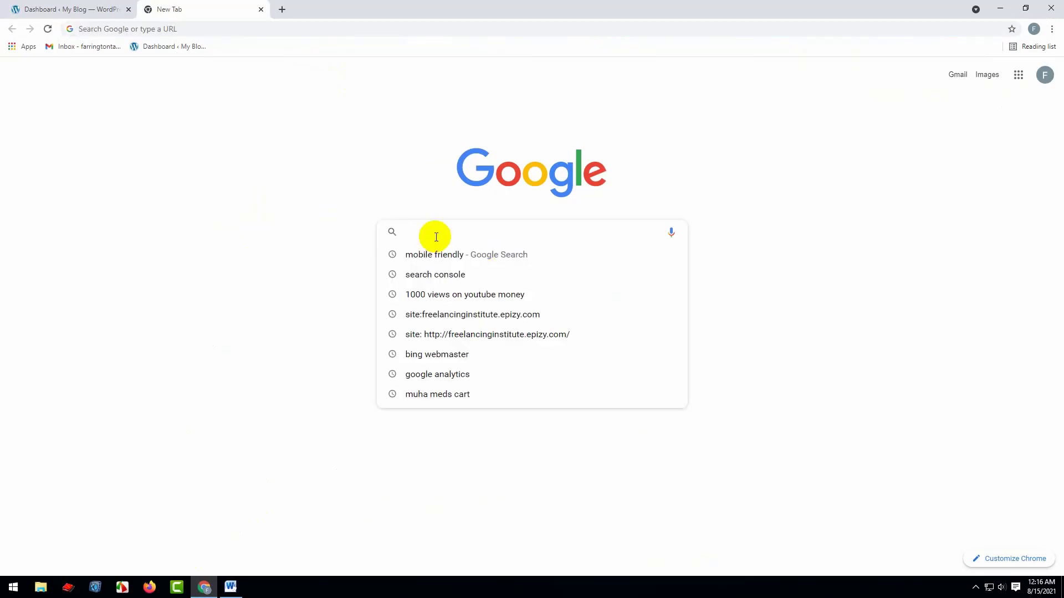
type("Mobile friendly")
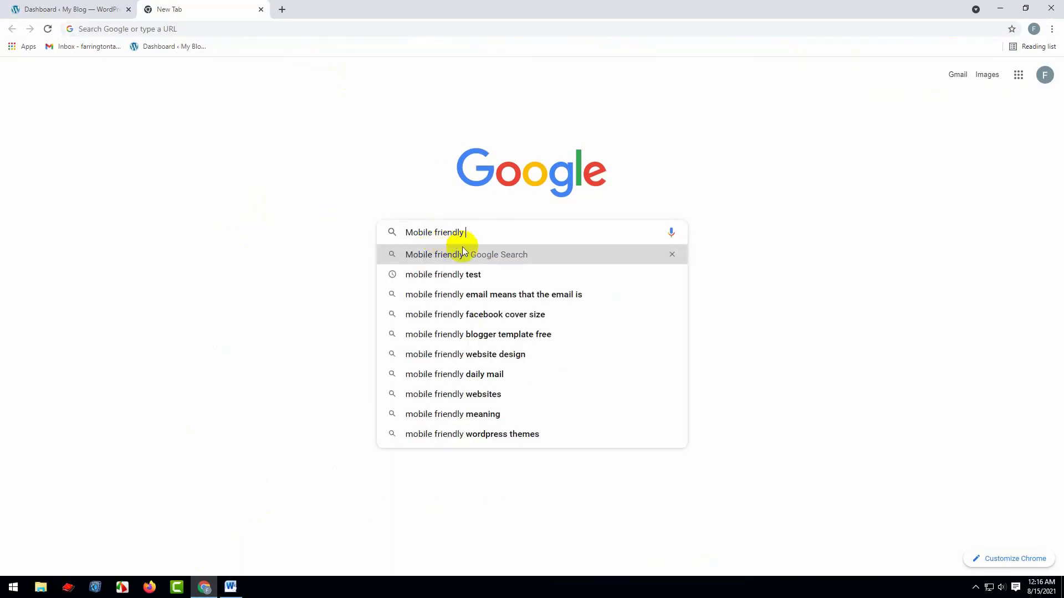
left_click(464, 274)
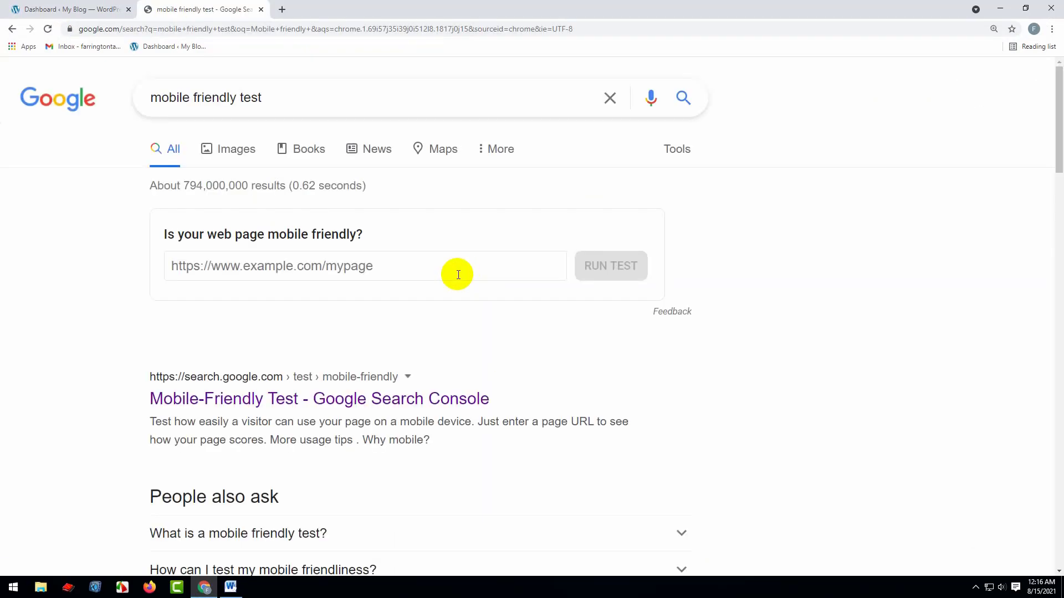
Open the "Mobile-Friendly Test - Google Search Console" result in a separate tab and switch to it.
scroll(460, 272, "down", 2)
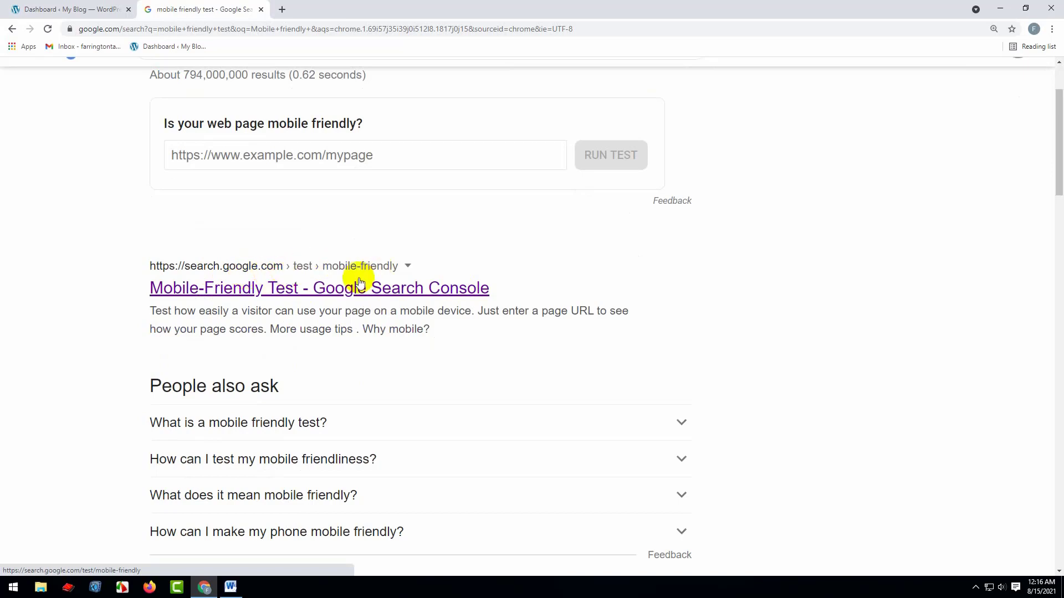
right_click(270, 291)
left_click(298, 299)
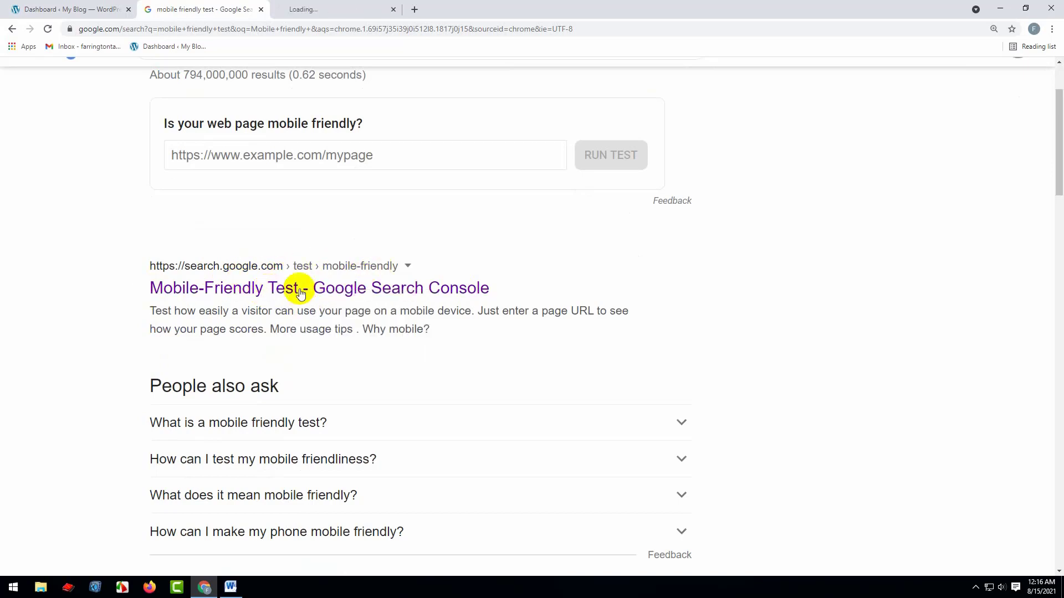
left_click(308, 8)
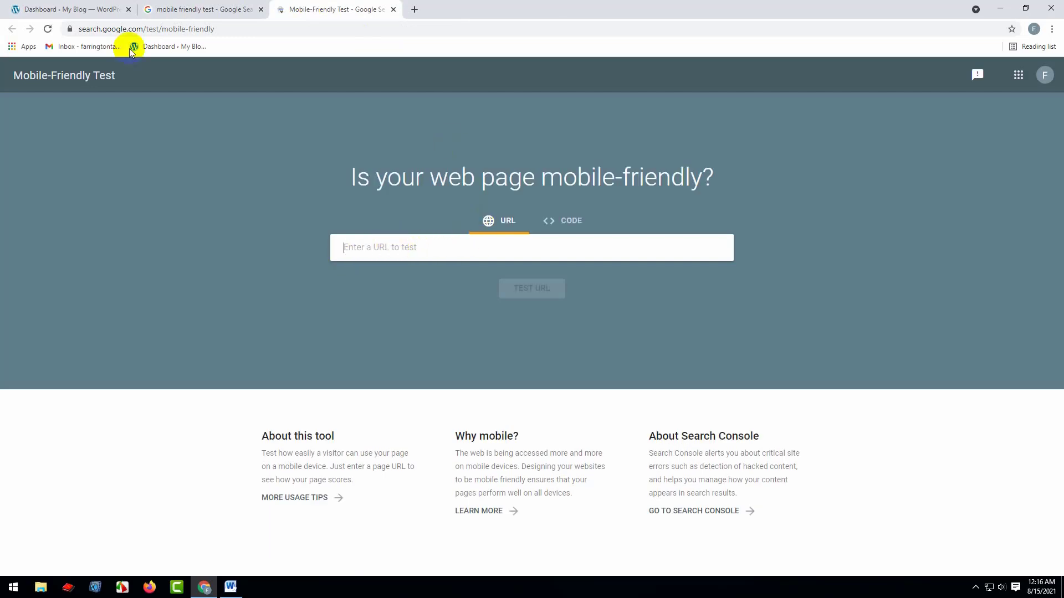
Open the My Blog site from the WordPress dashboard in a separate tab and copy its web address.
left_click(66, 9)
mouse_move(67, 72)
right_click(62, 107)
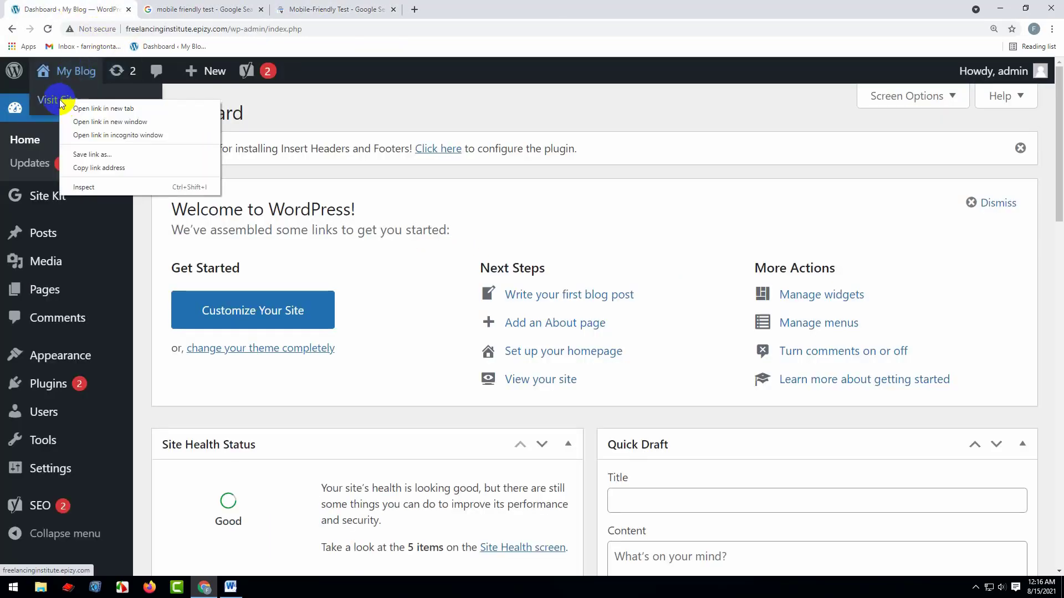
left_click(94, 108)
left_click(177, 12)
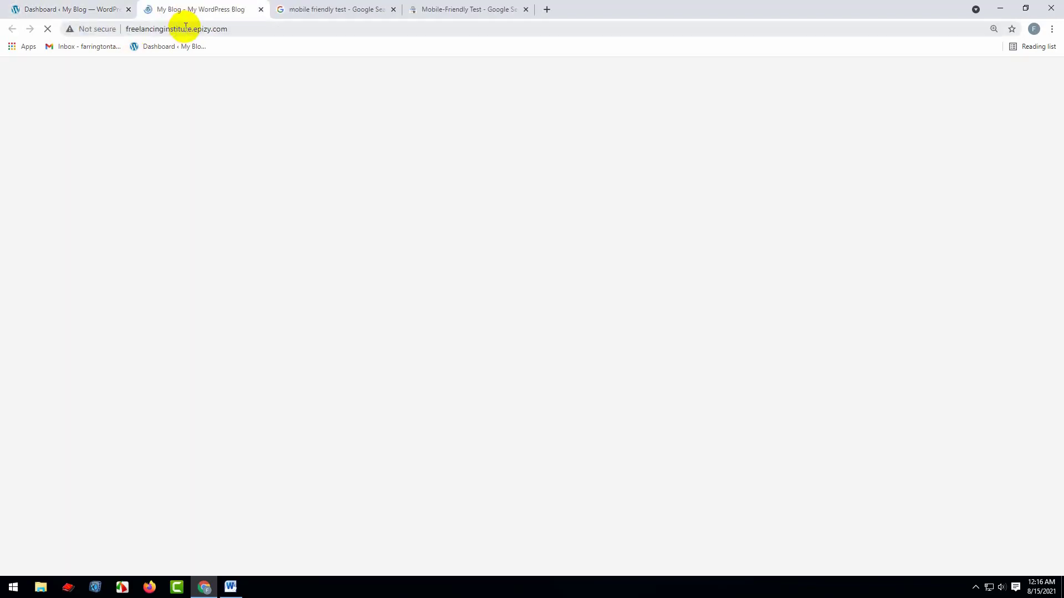
left_click(108, 29)
key("ctrl+c")
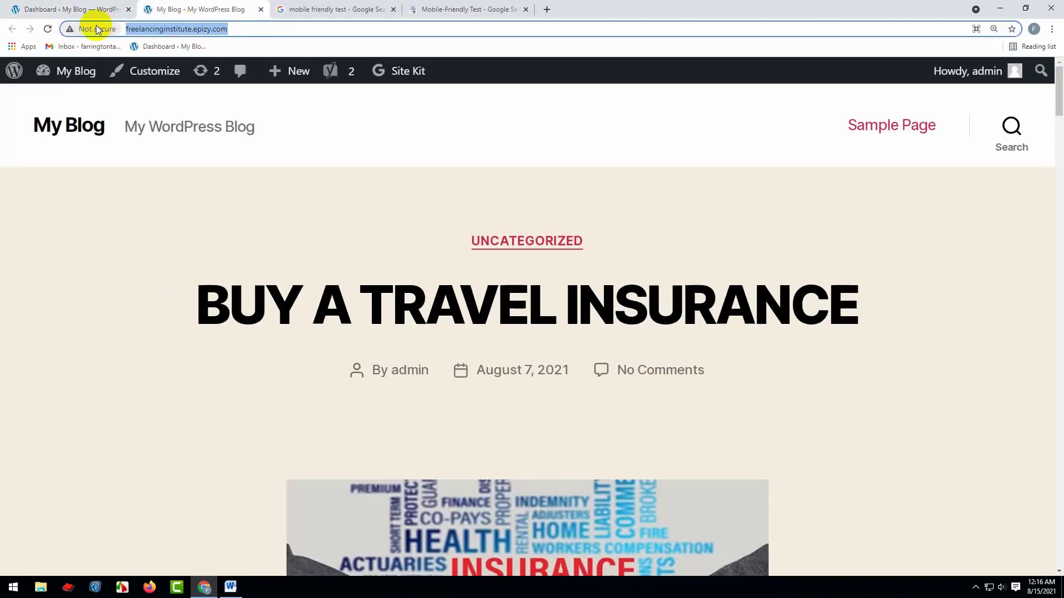
left_click(421, 4)
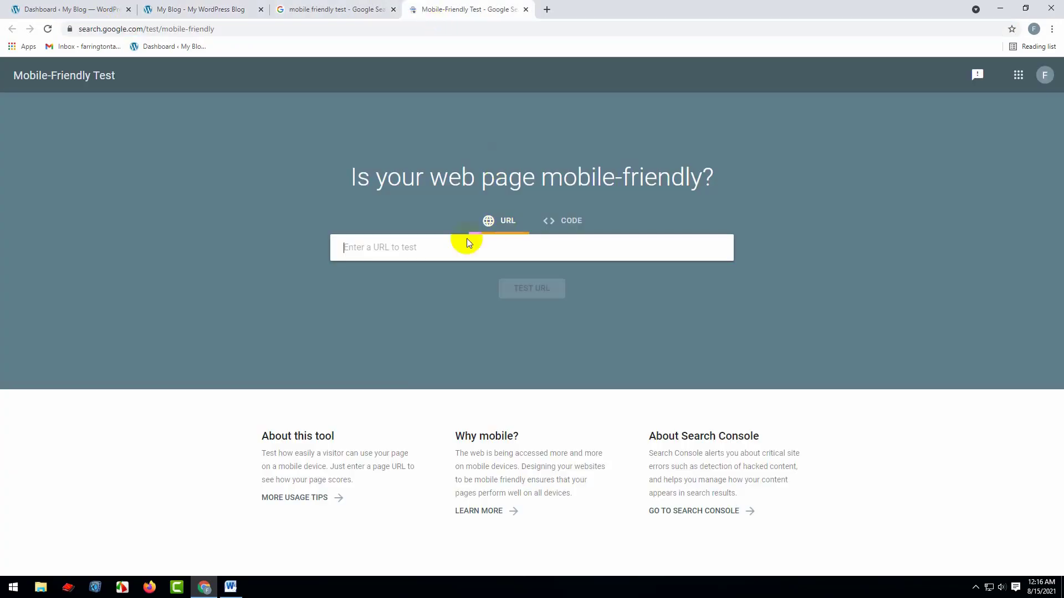
key("ctrl+v")
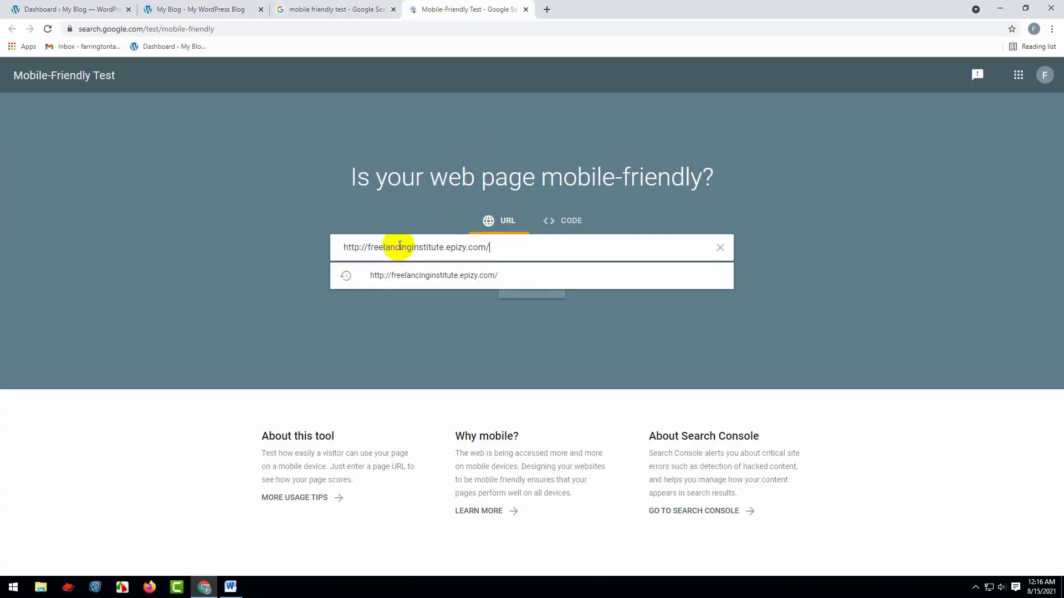
left_click(531, 288)
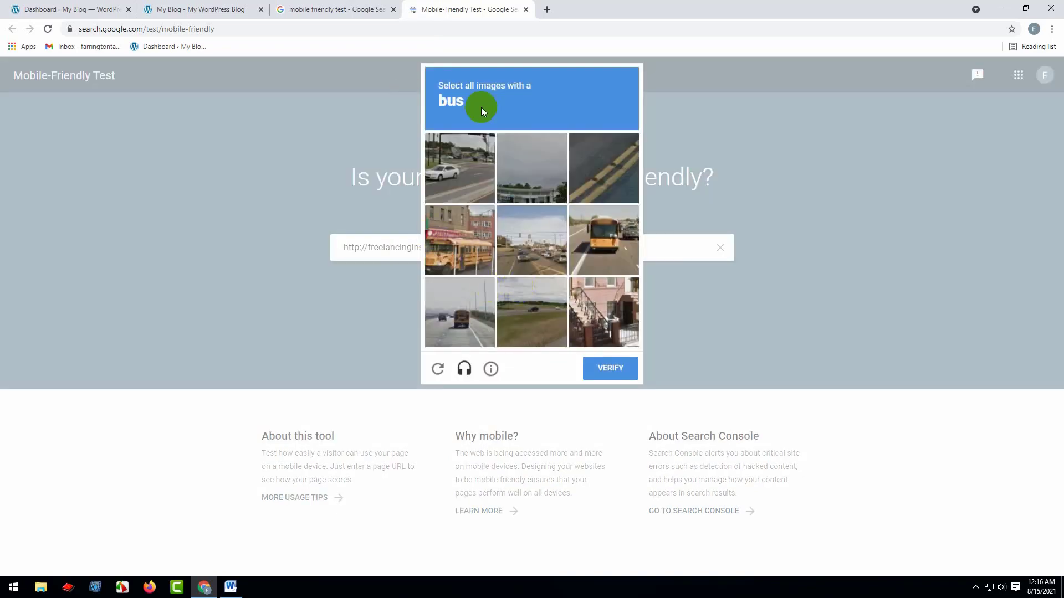
Complete the image verification by selecting the three pictures containing a bus and submitting them.
left_click(479, 244)
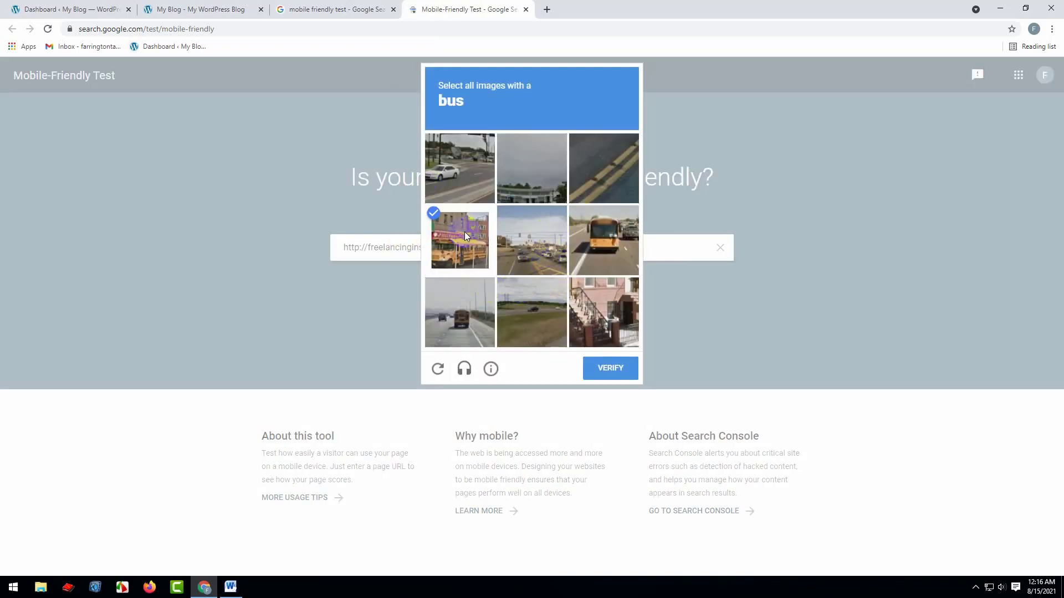
left_click(591, 237)
left_click(482, 310)
left_click(610, 368)
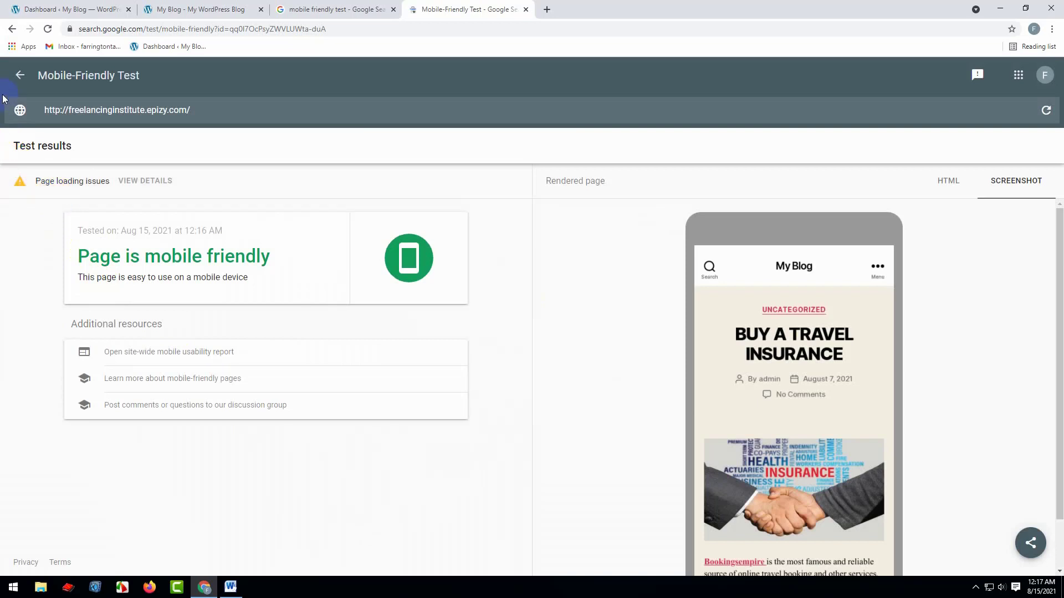
Examine the mobile-friendly test results and additional resources, and return to the SEO outline in Word.
left_click(199, 355)
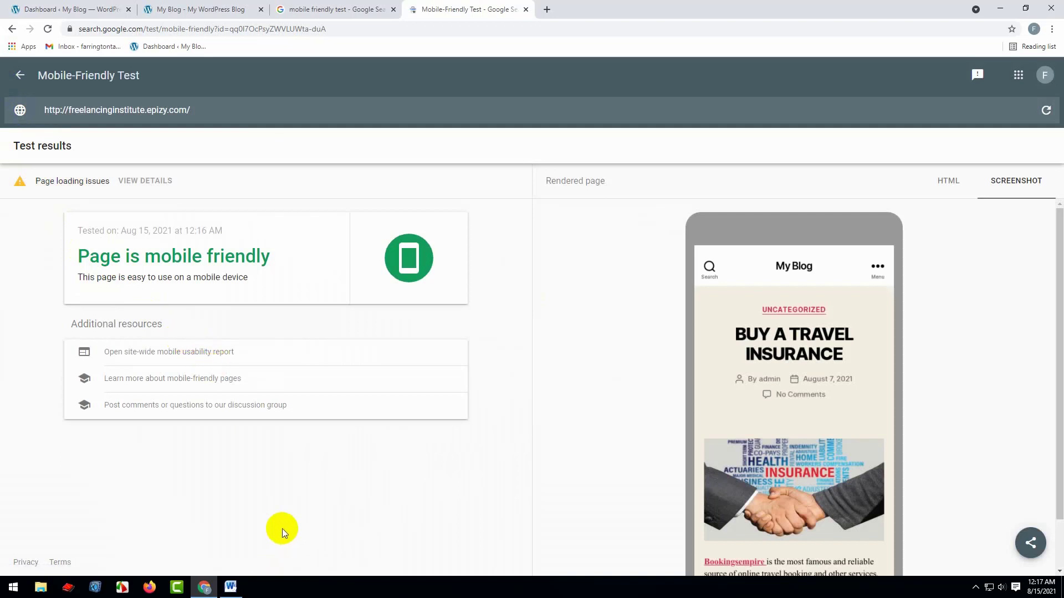
left_click(232, 584)
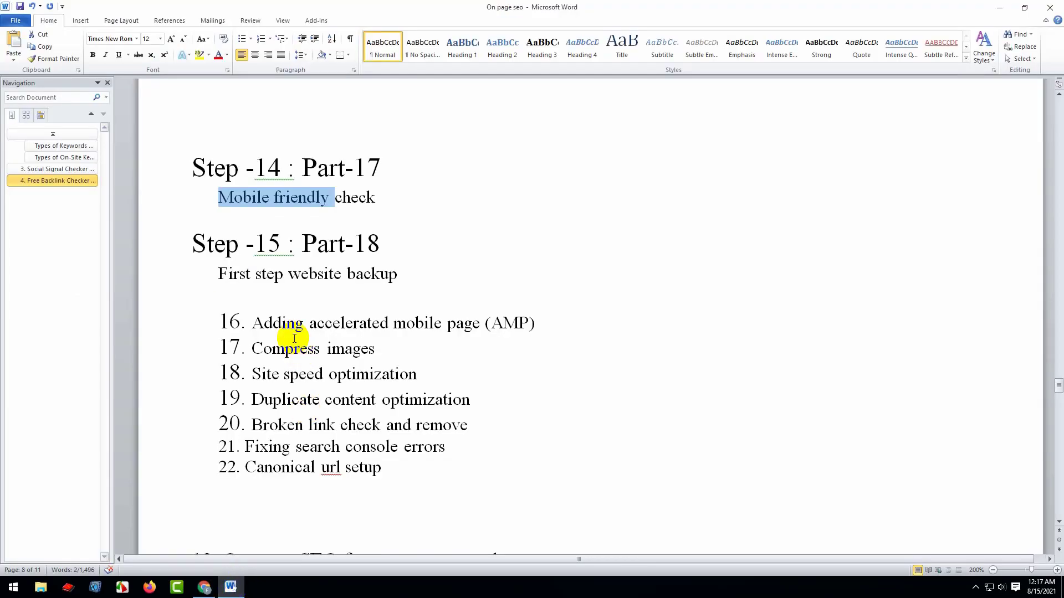